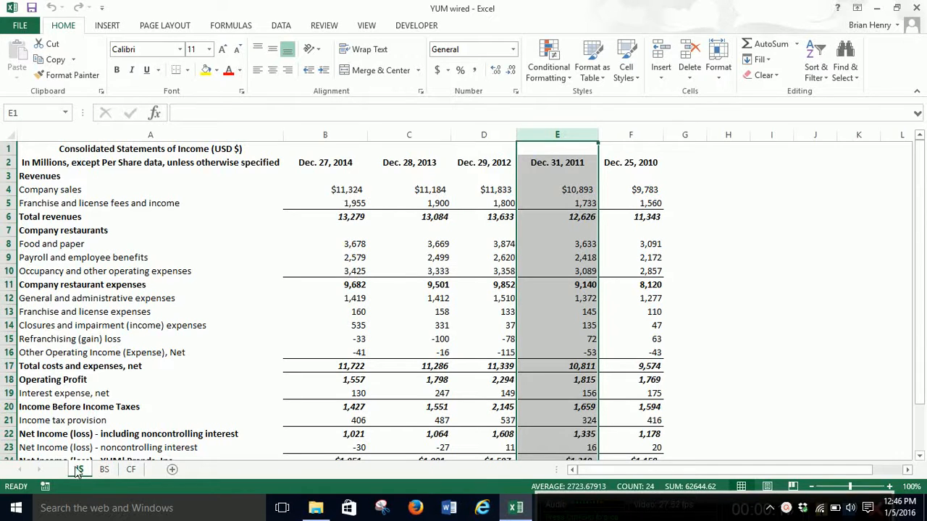
# Create a copy of the IS sheet and place it directly after the original.
pyautogui.rightClick(81, 470)
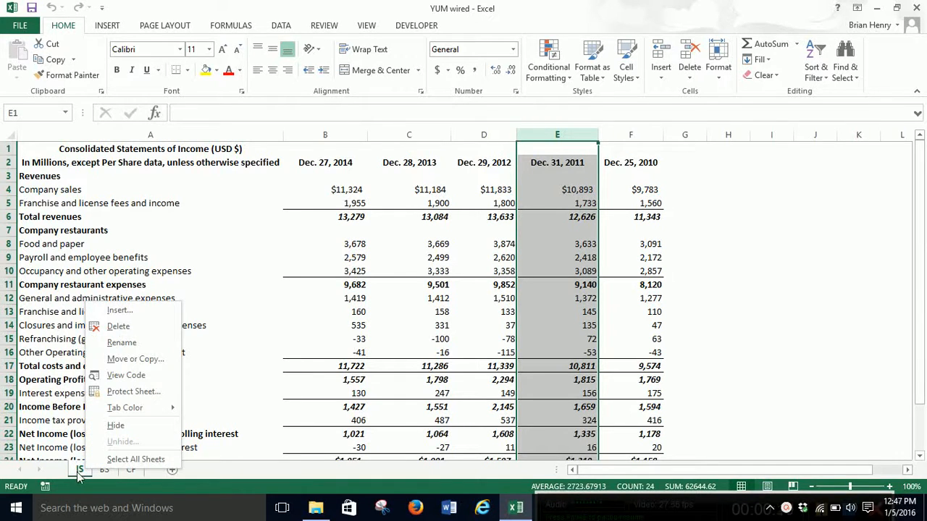
pyautogui.click(123, 360)
pyautogui.click(81, 415)
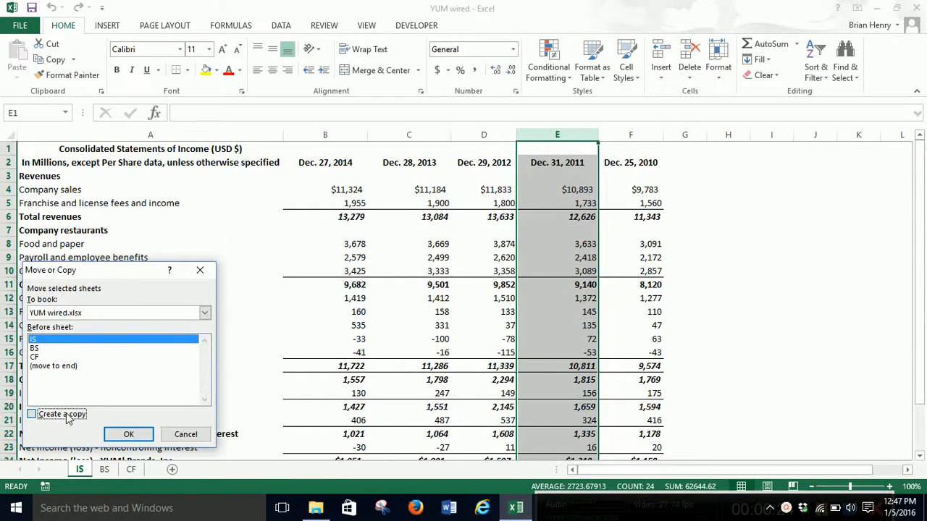
pyautogui.click(128, 434)
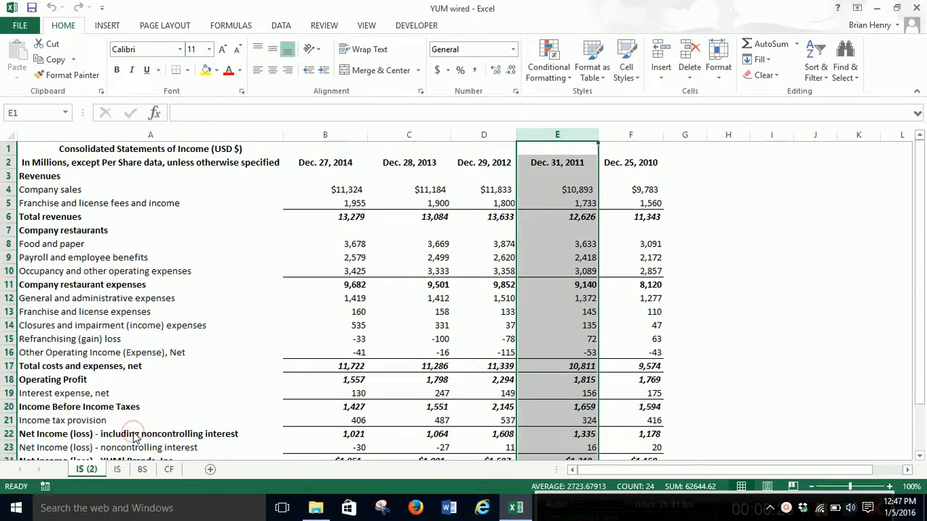
pyautogui.moveTo(88, 469); pyautogui.dragTo(132, 472)
# Rename the copied income statement sheet as CS IS.
pyautogui.doubleClick(114, 469)
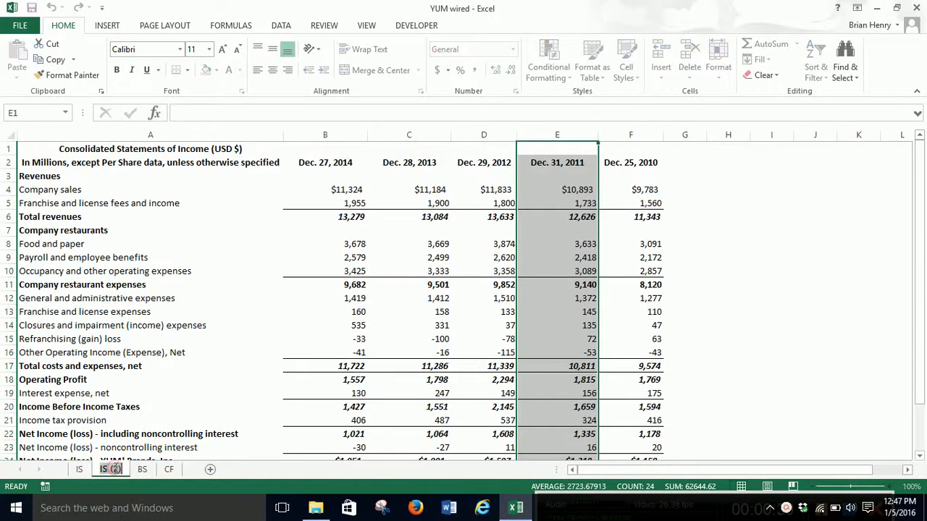
pyautogui.write('CSIS')
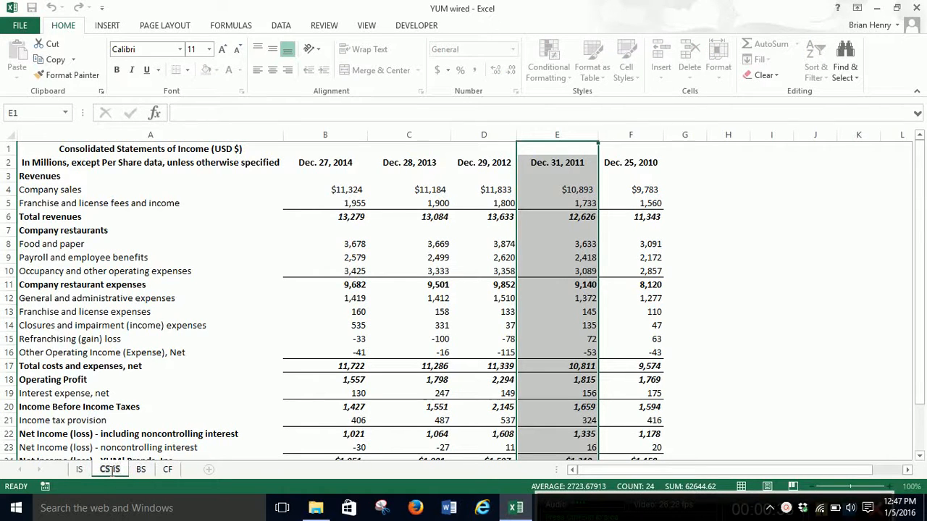
pyautogui.press('Return')
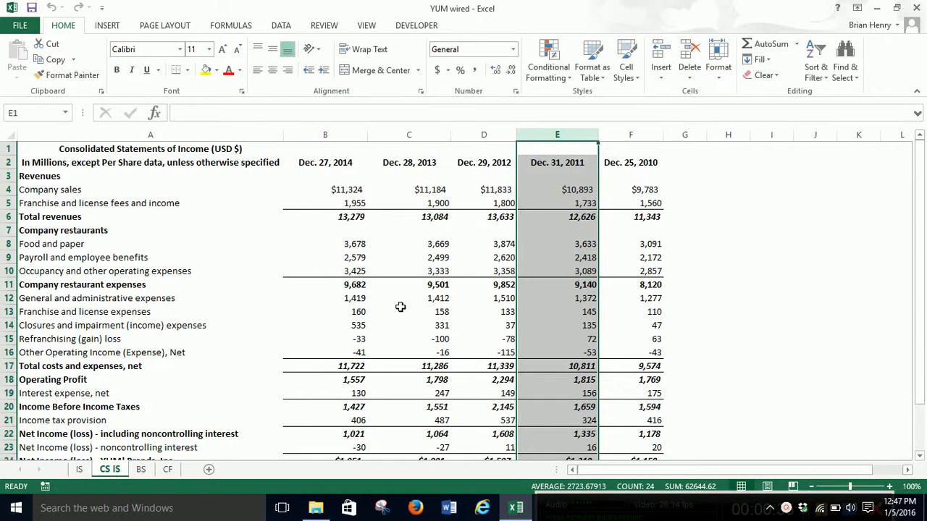
# Enter =IS!B4/IS!B$6 in cell B4 of CS IS to express 2014 company sales as a share of total revenues.
pyautogui.click(347, 190)
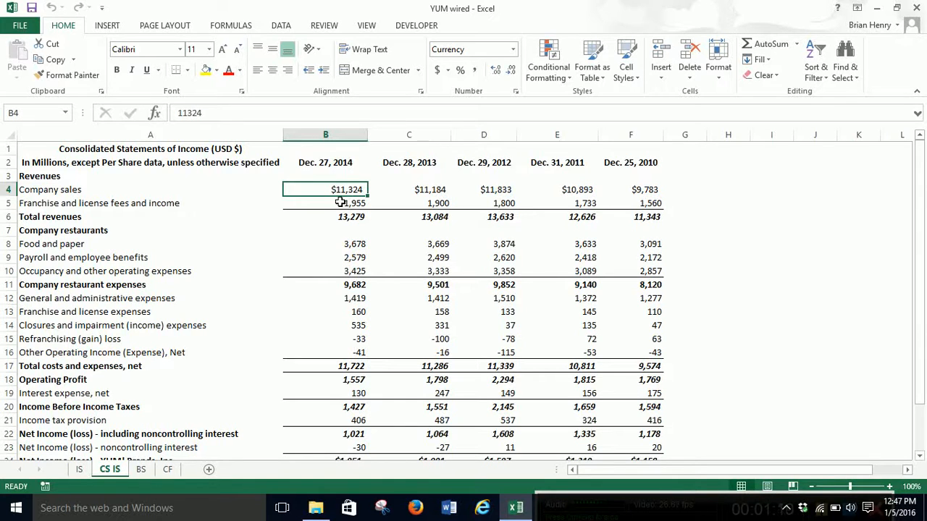
pyautogui.write('=')
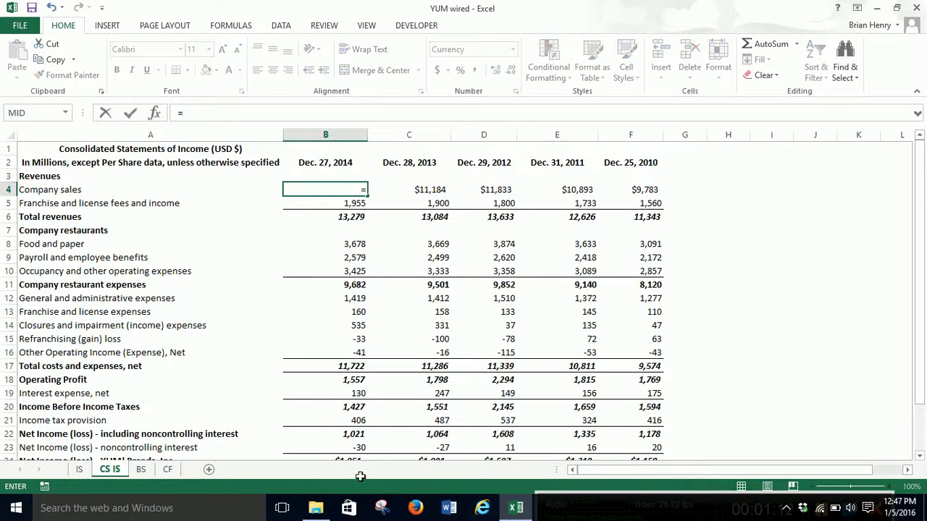
pyautogui.click(79, 470)
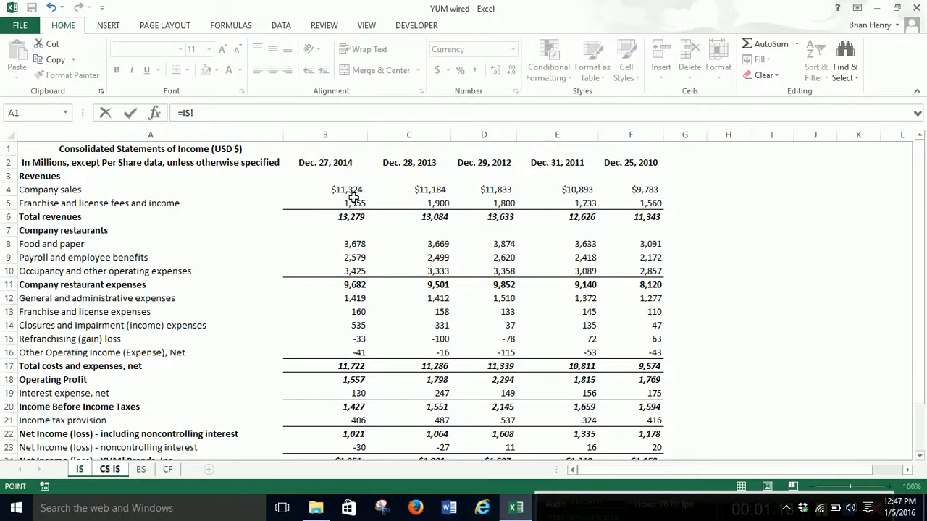
pyautogui.click(351, 216)
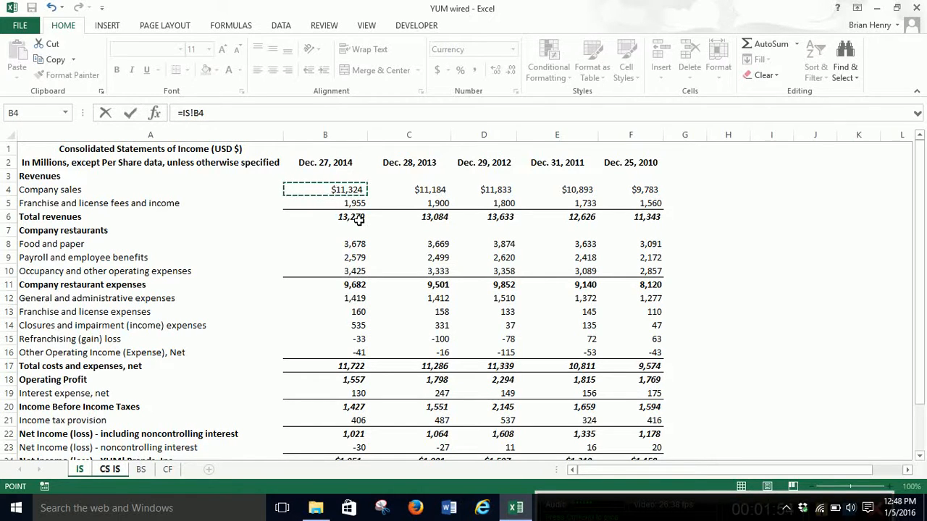
pyautogui.write('/')
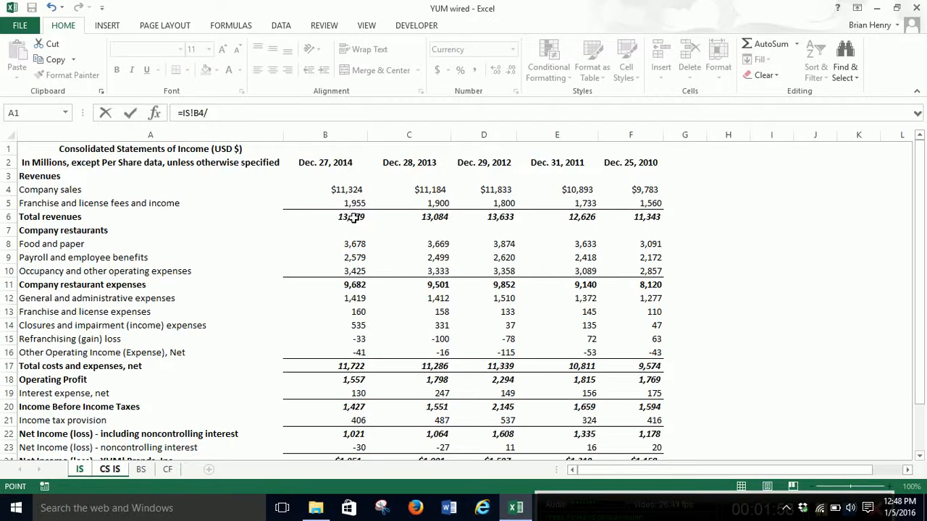
pyautogui.click(354, 218)
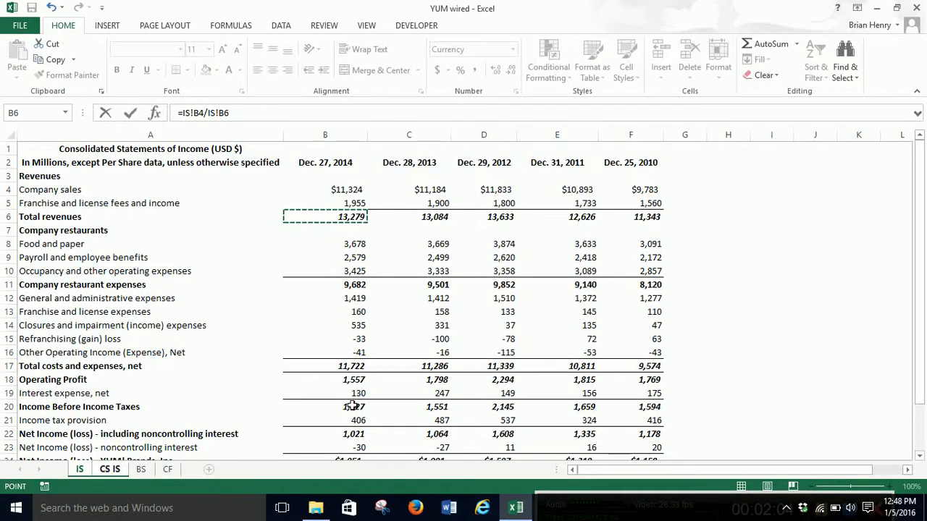
pyautogui.click(219, 113)
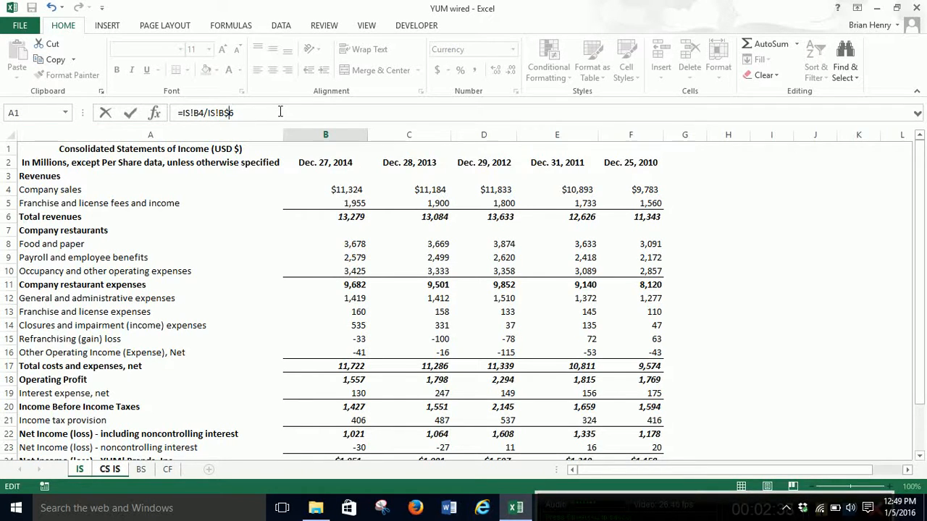
pyautogui.press('Return')
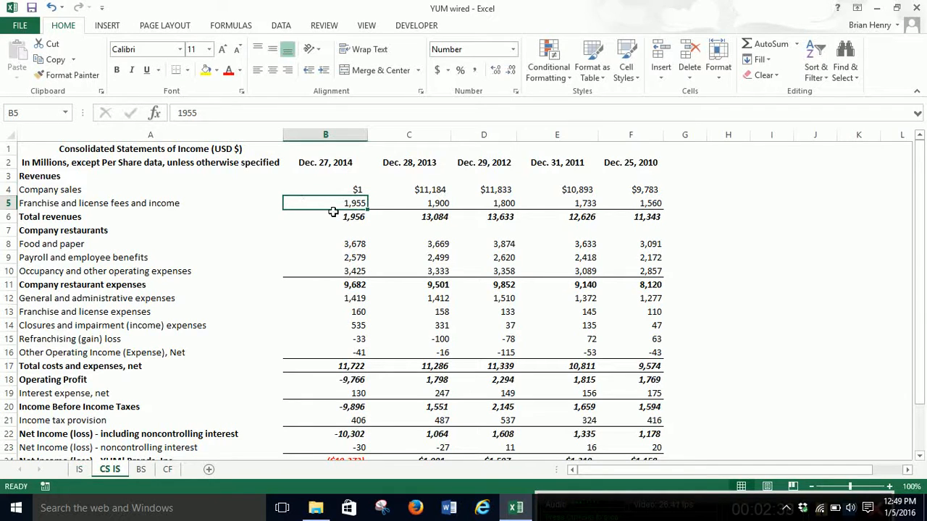
# Format cell B4 as a percentage with two decimal places.
pyautogui.click(351, 191)
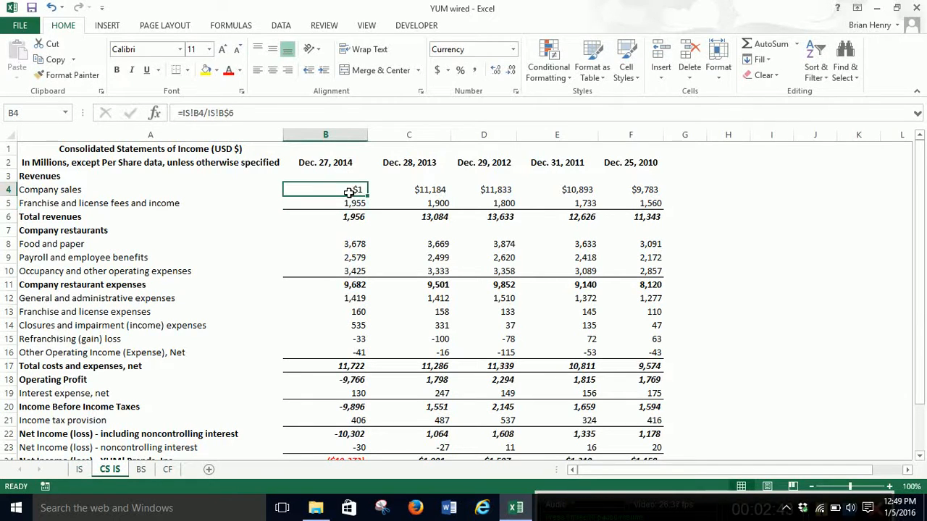
pyautogui.click(460, 70)
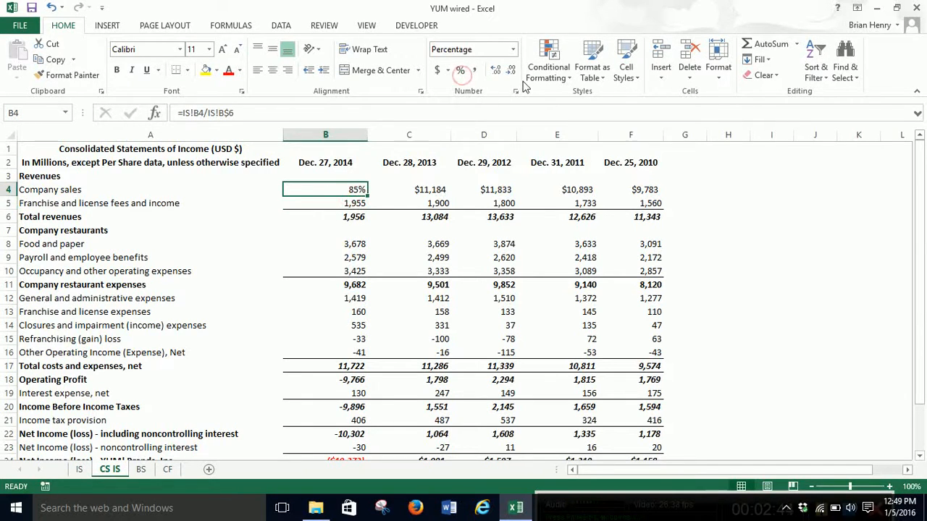
pyautogui.click(497, 70)
pyautogui.click(496, 71)
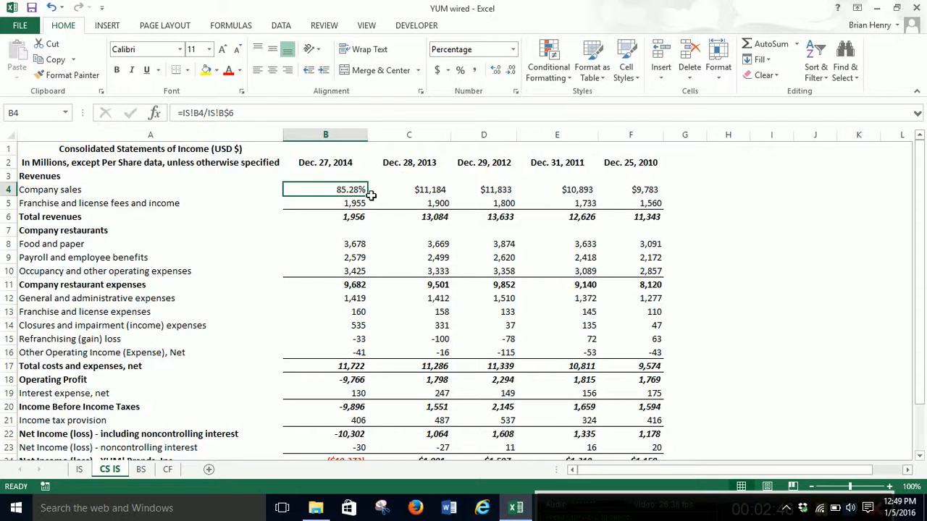
# Fill the formula and percentage format from B4 through the range B4:F24.
pyautogui.moveTo(369, 194); pyautogui.dragTo(663, 382)
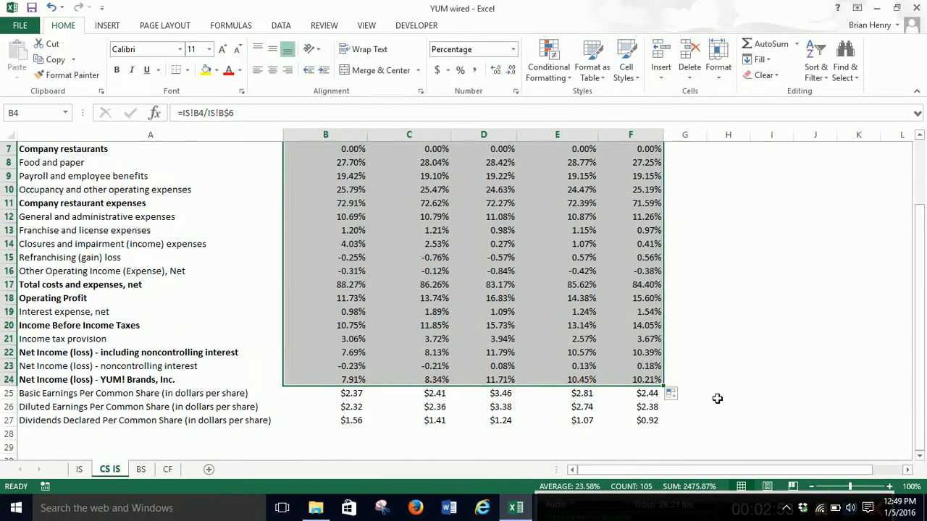
pyautogui.scroll(2, 456, 371)
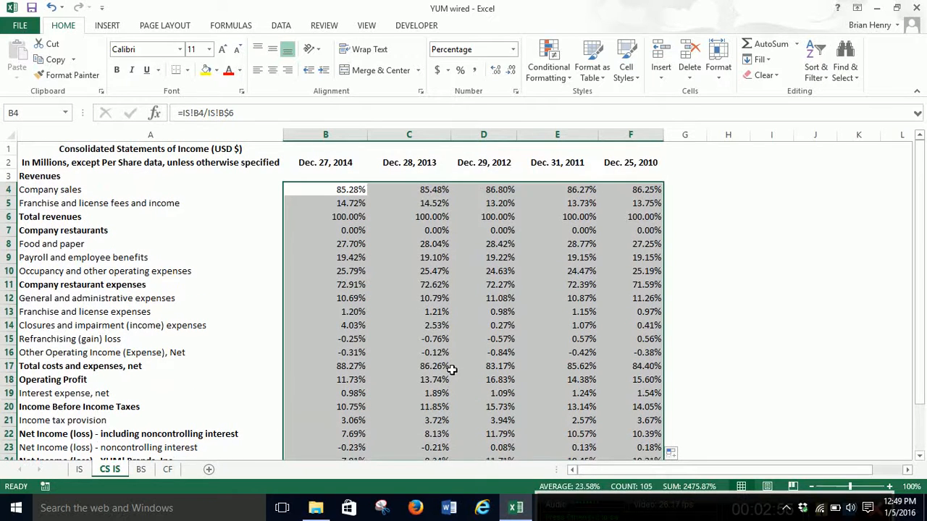
pyautogui.click(718, 244)
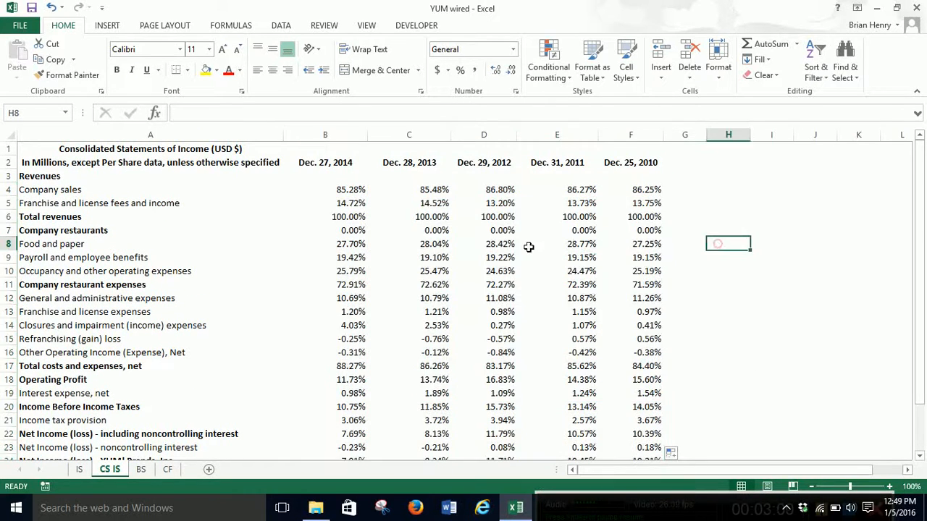
# Examine the common-size percentages for total revenues, food and paper, payroll, and general and administrative expenses across the five years.
pyautogui.moveTo(352, 217); pyautogui.dragTo(667, 230)
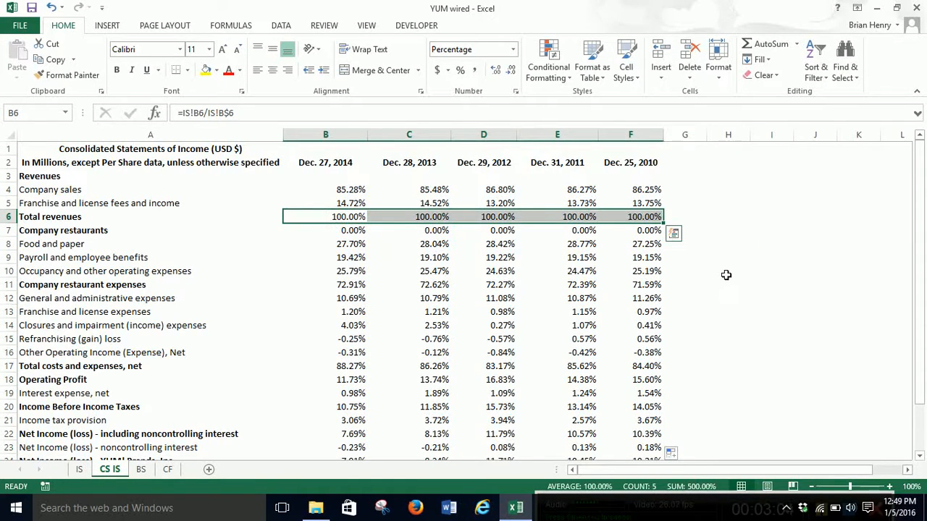
pyautogui.click(655, 248)
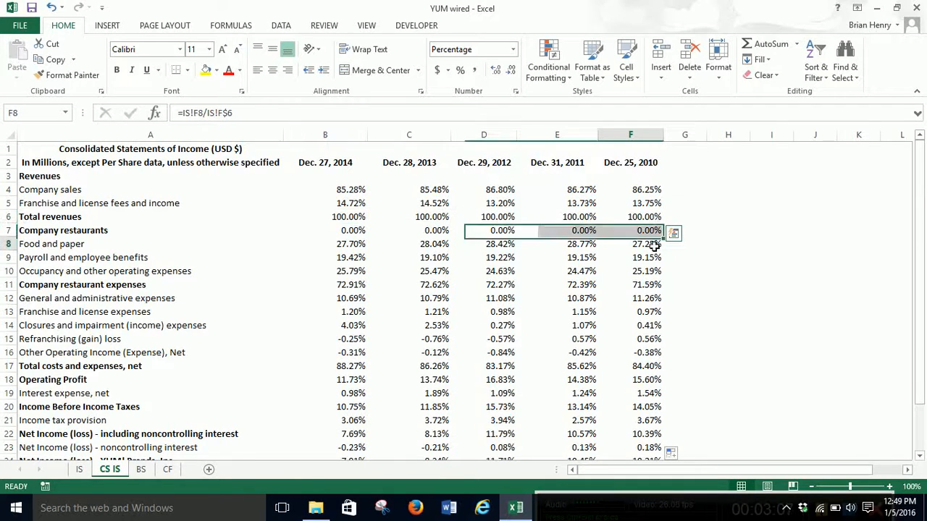
pyautogui.click(572, 245)
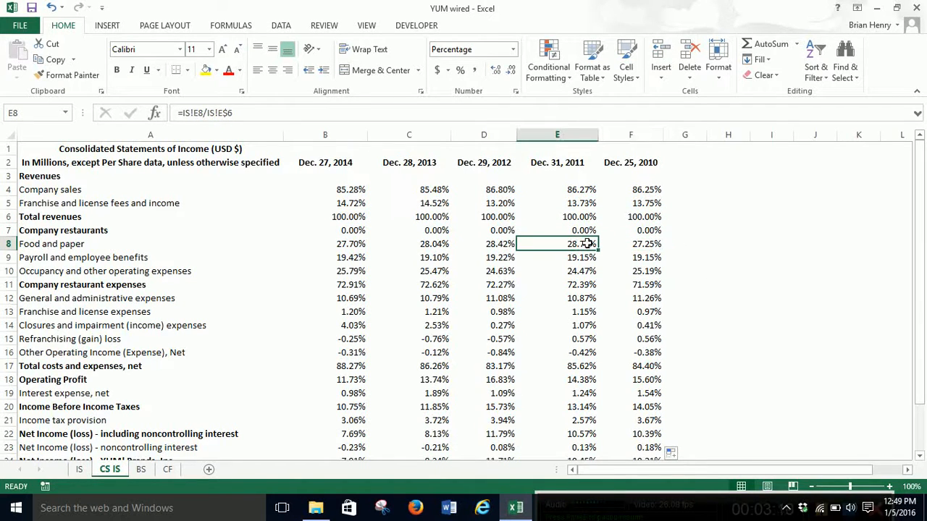
pyautogui.click(501, 244)
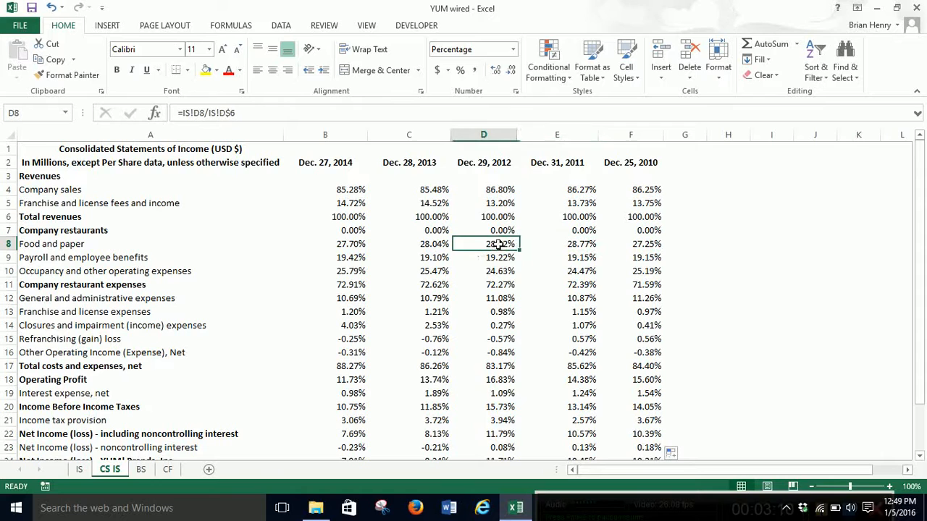
pyautogui.click(428, 244)
pyautogui.click(338, 244)
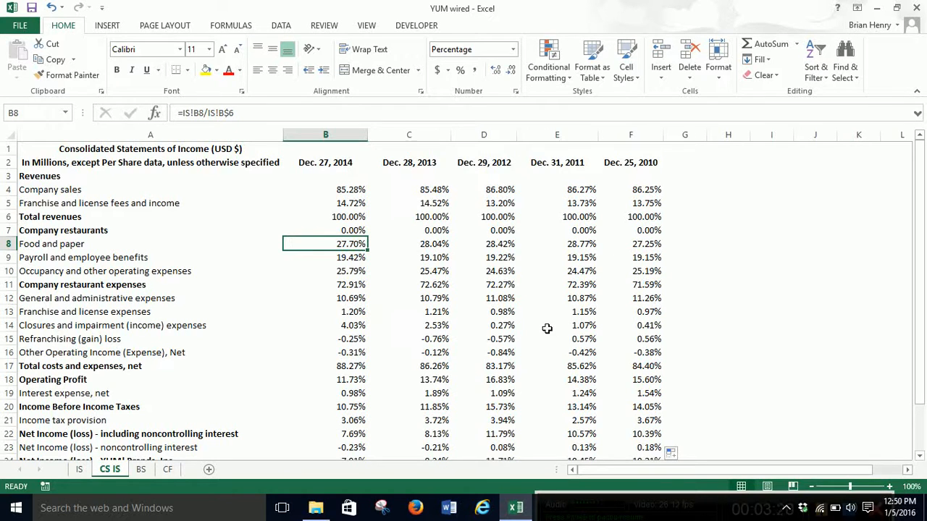
pyautogui.moveTo(641, 260); pyautogui.dragTo(358, 254)
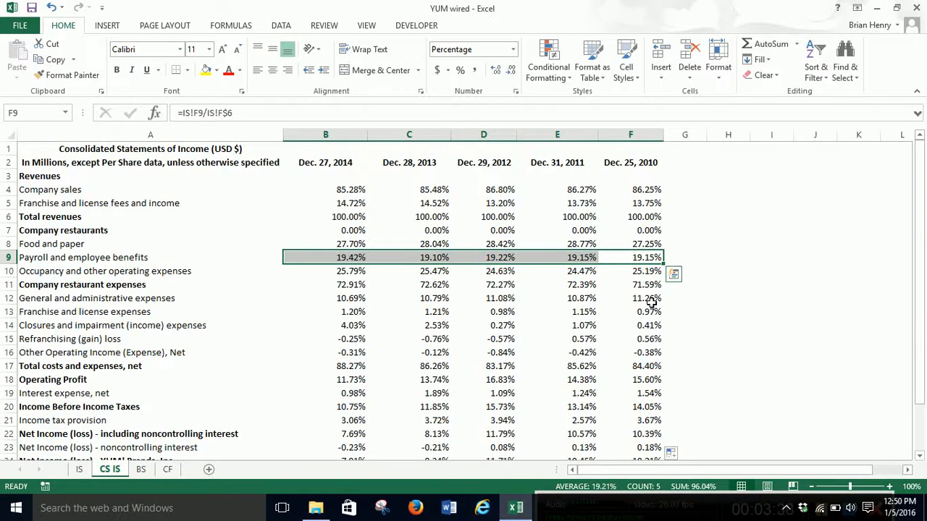
pyautogui.moveTo(653, 297); pyautogui.dragTo(341, 296)
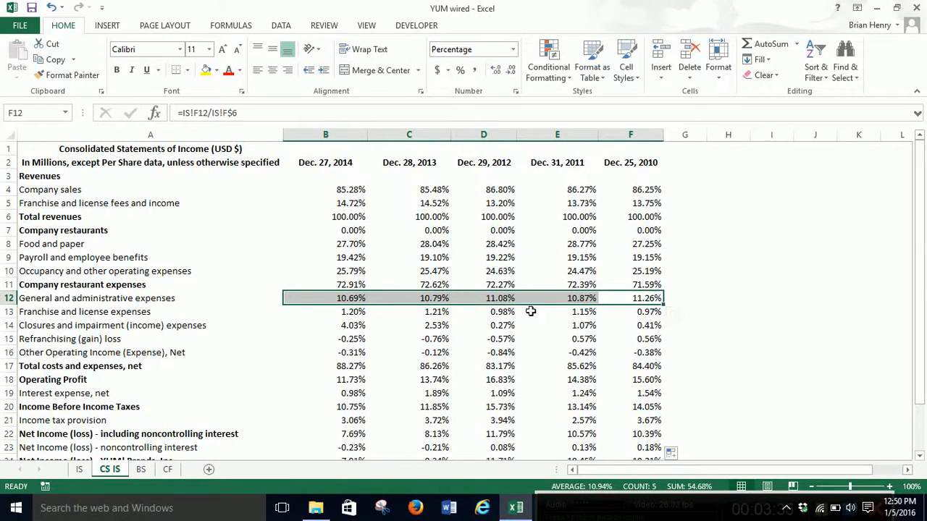
pyautogui.scroll(-2, 693, 323)
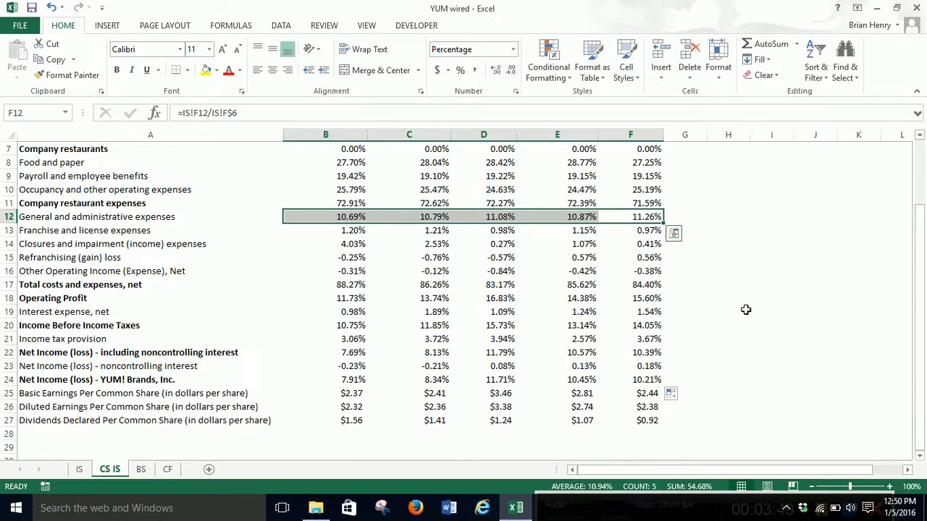
pyautogui.scroll(2, 722, 288)
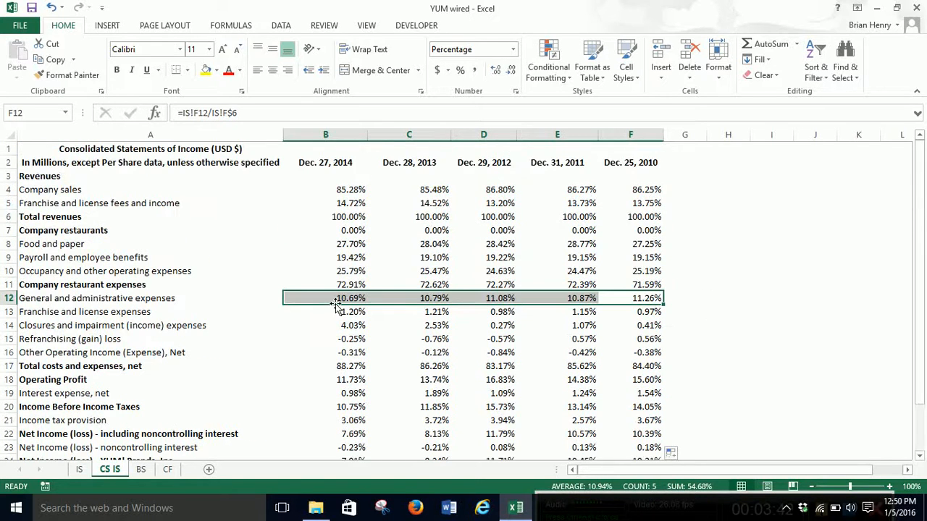
pyautogui.click(350, 189)
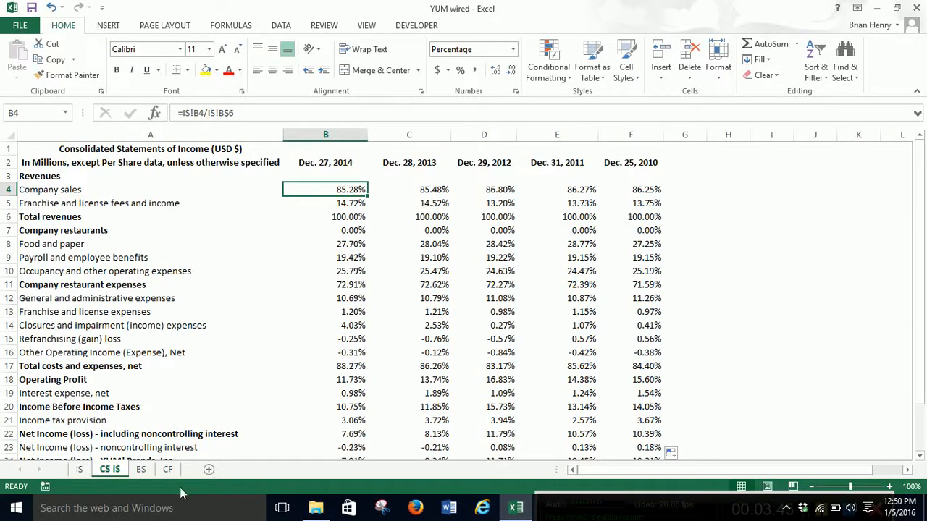
# Review the BS sheet and inspect the 2014 Total Assets cell.
pyautogui.click(143, 470)
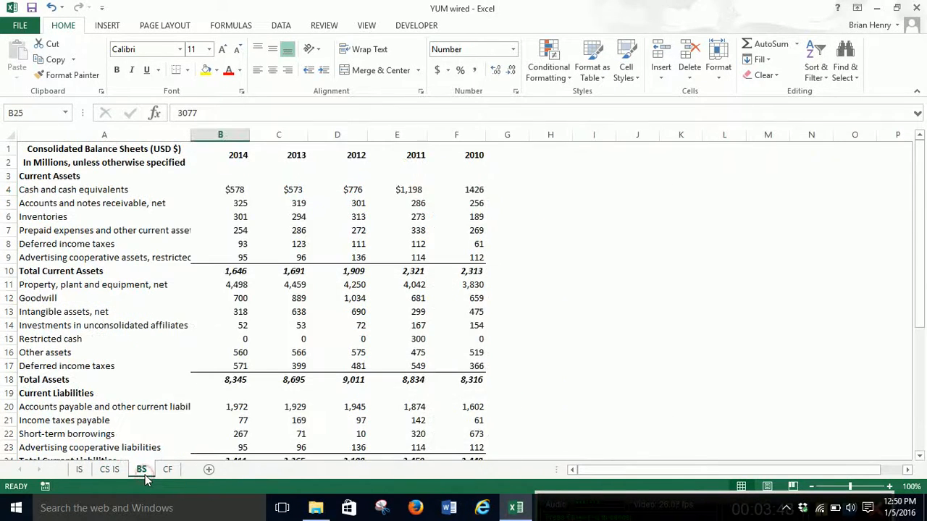
pyautogui.scroll(-2, 306, 303)
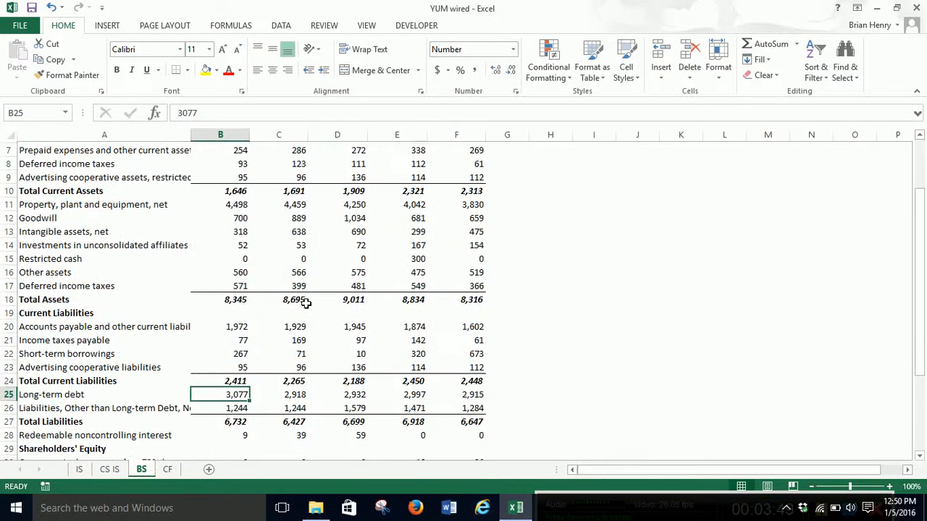
pyautogui.scroll(-1, 255, 404)
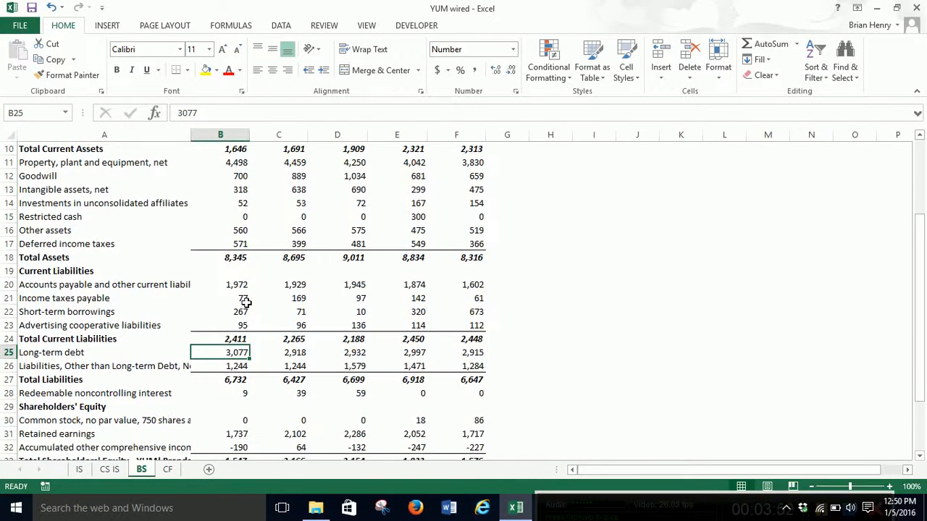
pyautogui.click(239, 258)
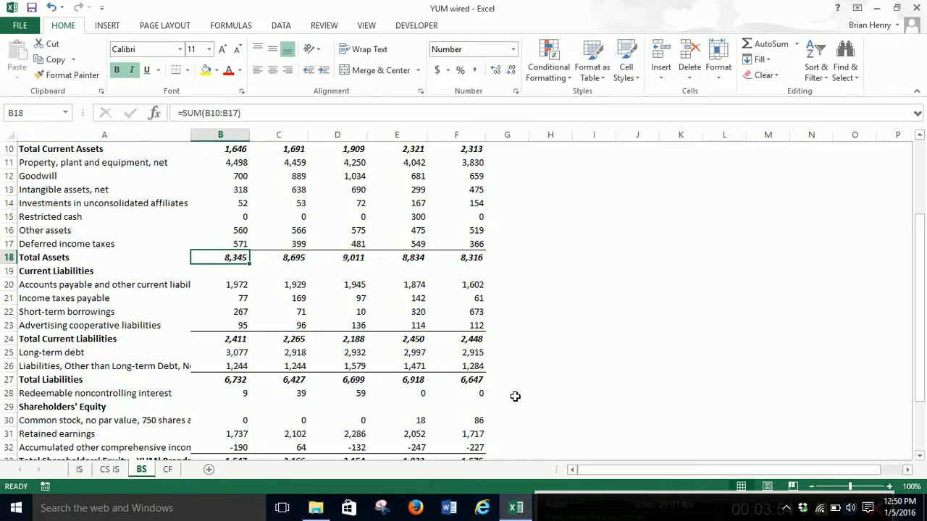
pyautogui.scroll(3, 514, 397)
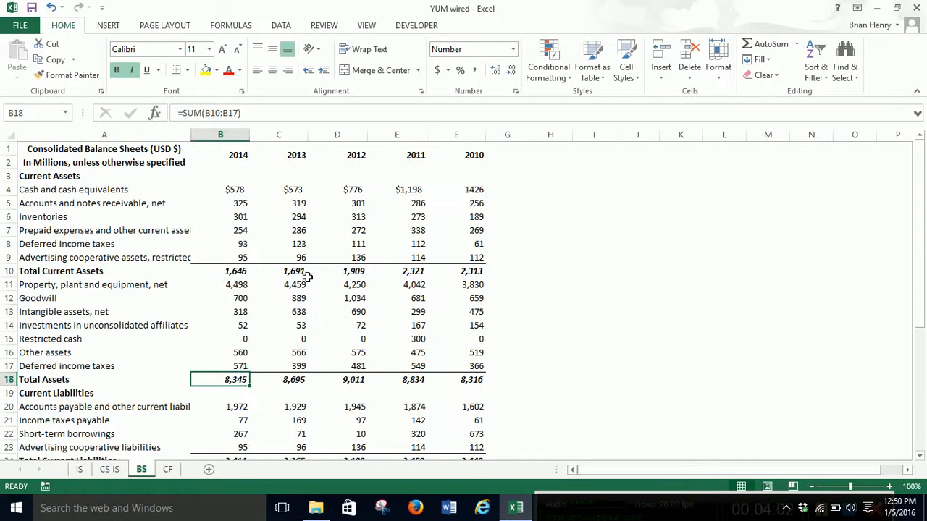
# Create a copy of the BS sheet placed before CF and rename the copy CS BS.
pyautogui.rightClick(141, 469)
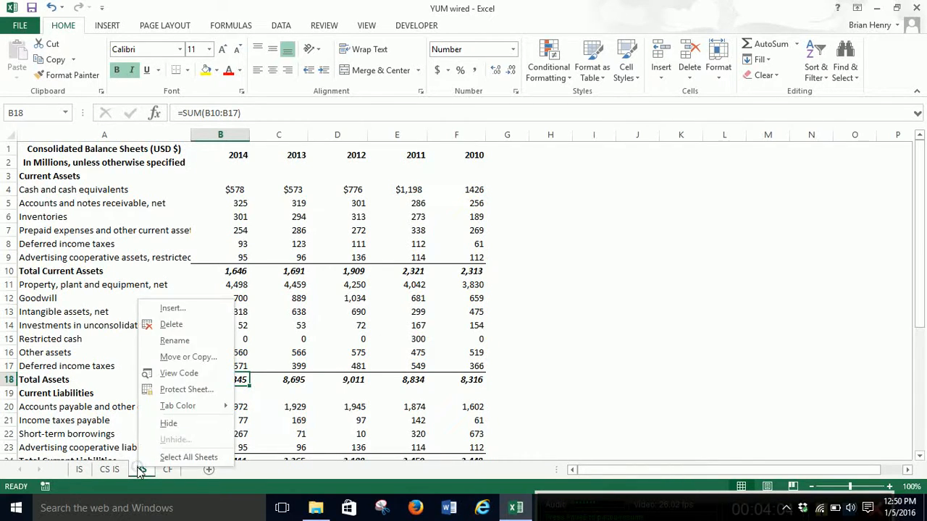
pyautogui.click(194, 357)
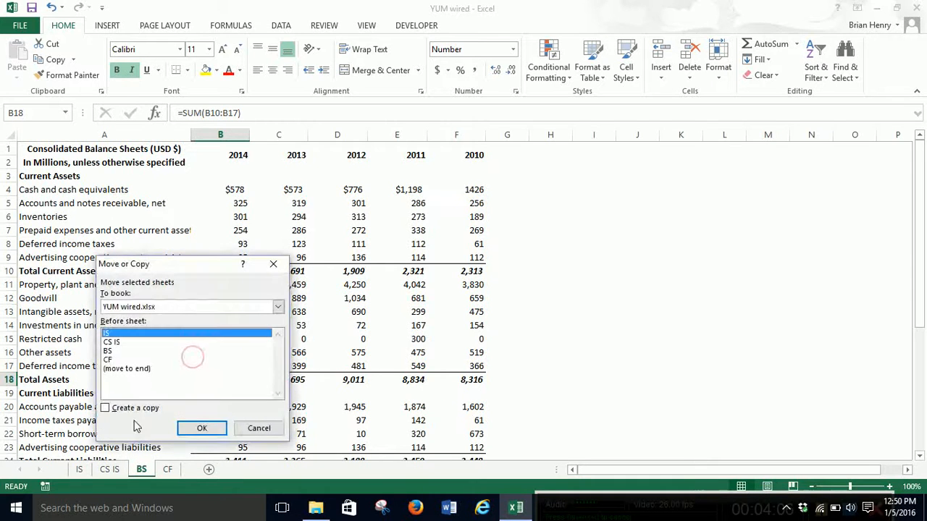
pyautogui.click(115, 409)
pyautogui.click(200, 426)
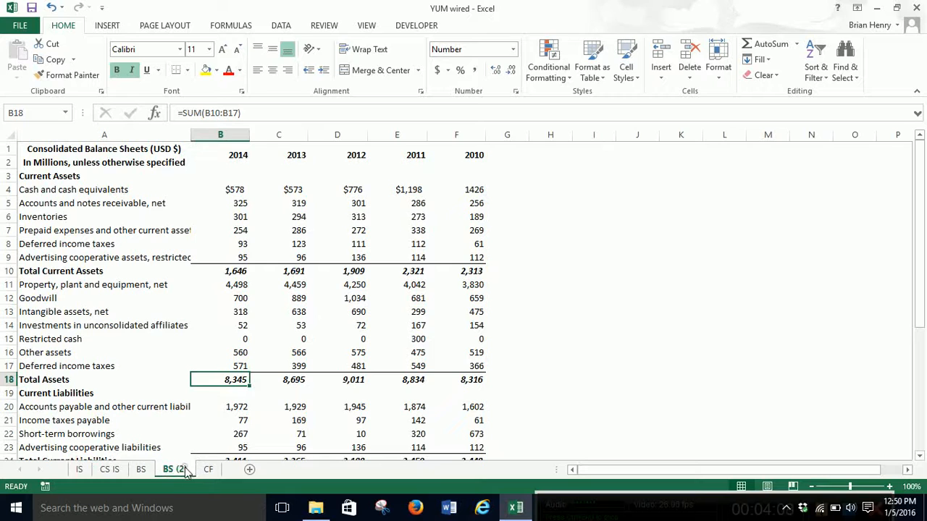
pyautogui.doubleClick(183, 470)
pyautogui.write('CS')
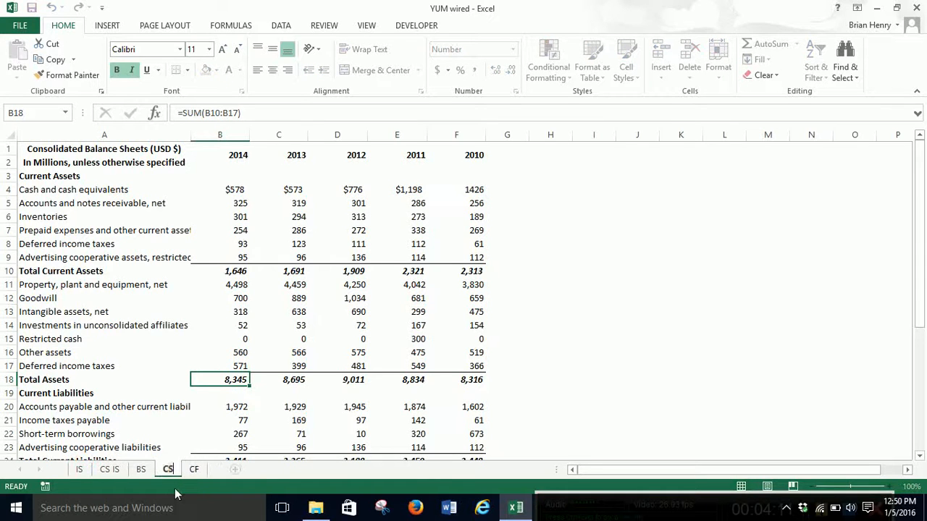
pyautogui.write(' BS')
pyautogui.press('Return')
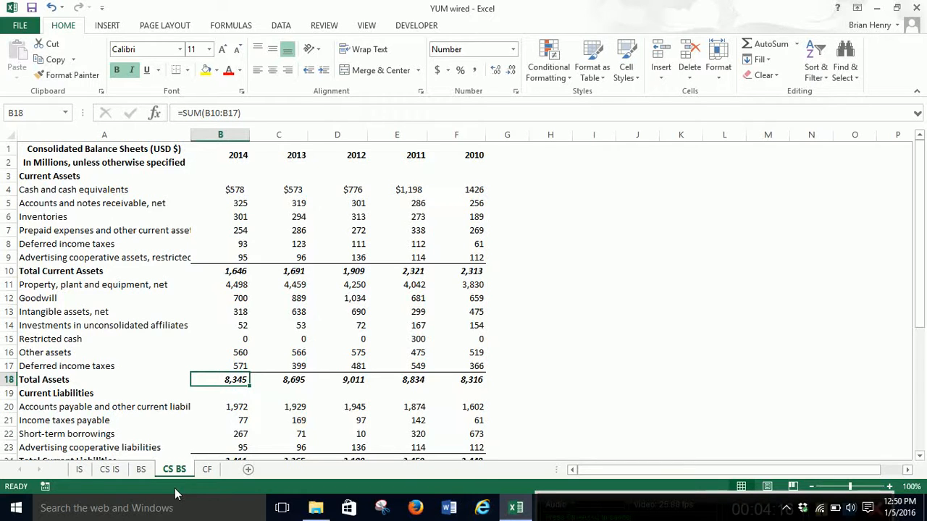
# In cell B4 of CS BS, enter =BS!B4/BS!B$18 to divide 2014 cash by total assets with the row locked.
pyautogui.click(235, 189)
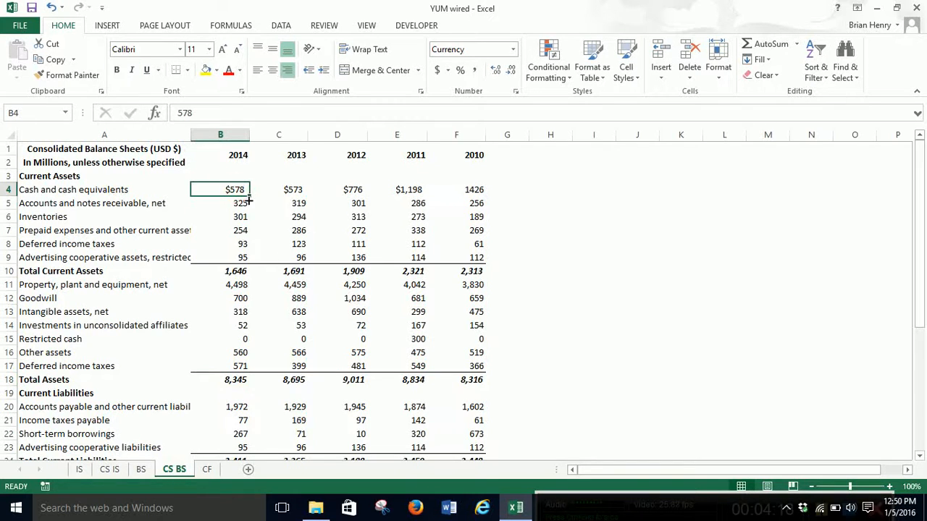
pyautogui.write('=')
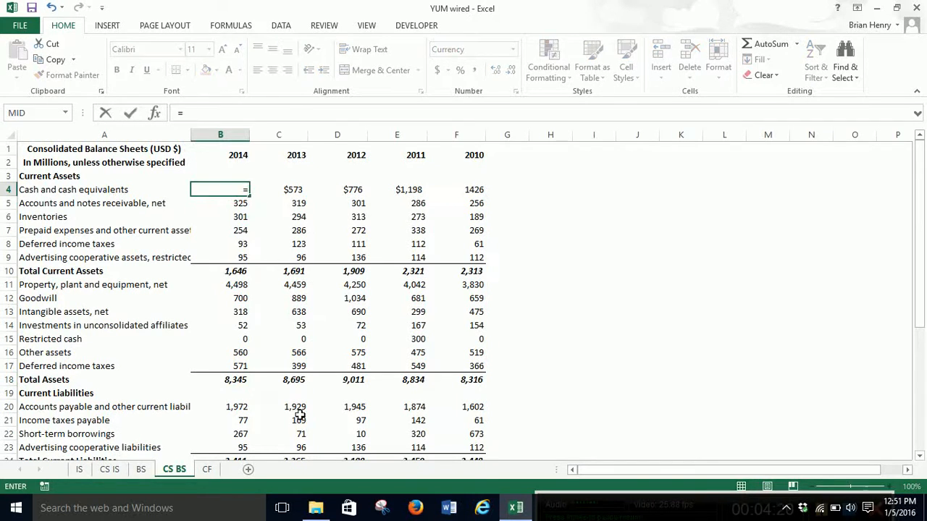
pyautogui.click(141, 470)
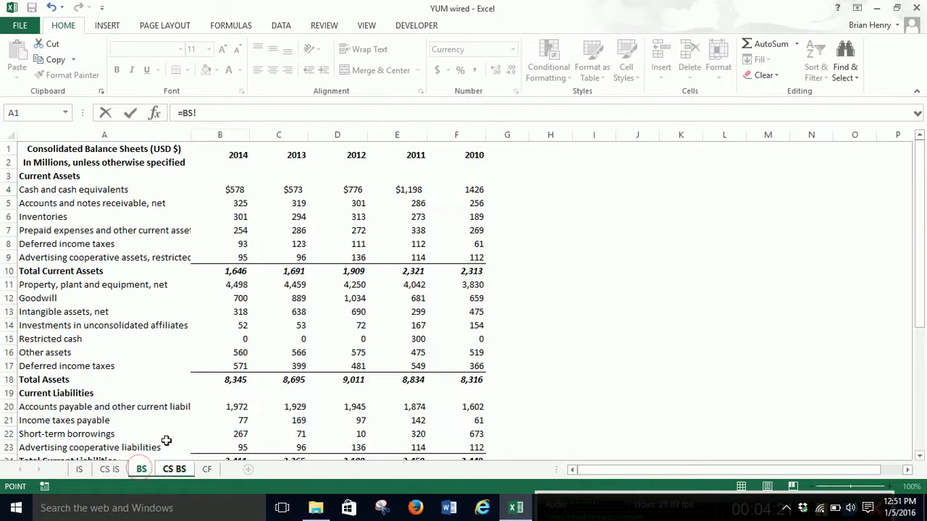
pyautogui.click(239, 189)
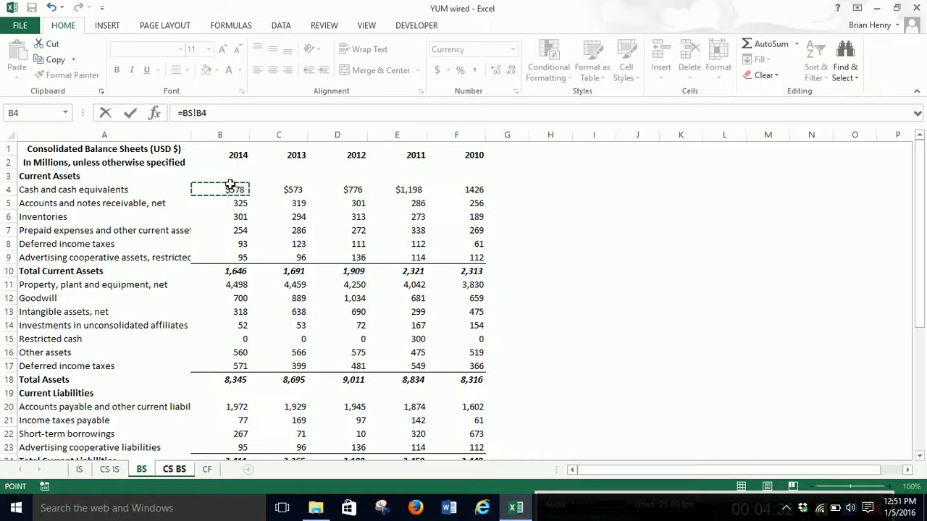
pyautogui.write('/')
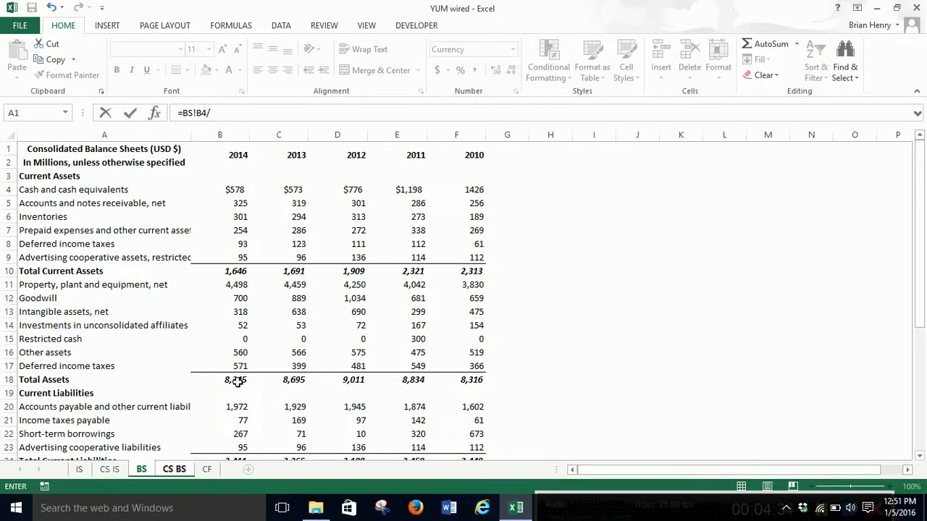
pyautogui.click(237, 380)
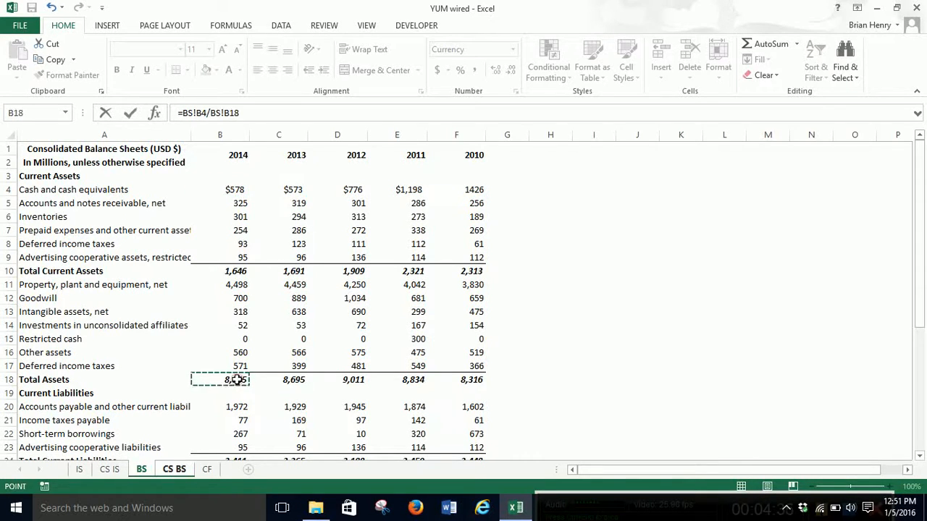
pyautogui.click(229, 113)
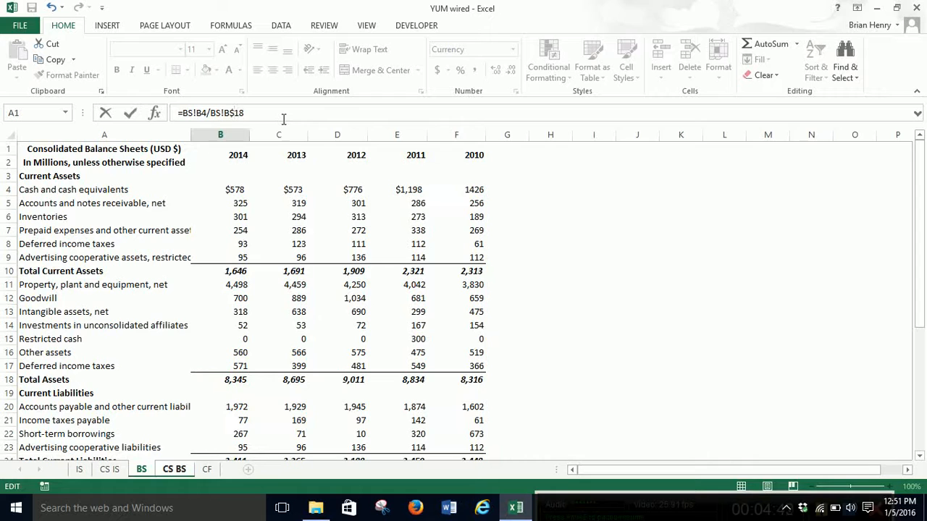
pyautogui.write('$')
pyautogui.press('Return')
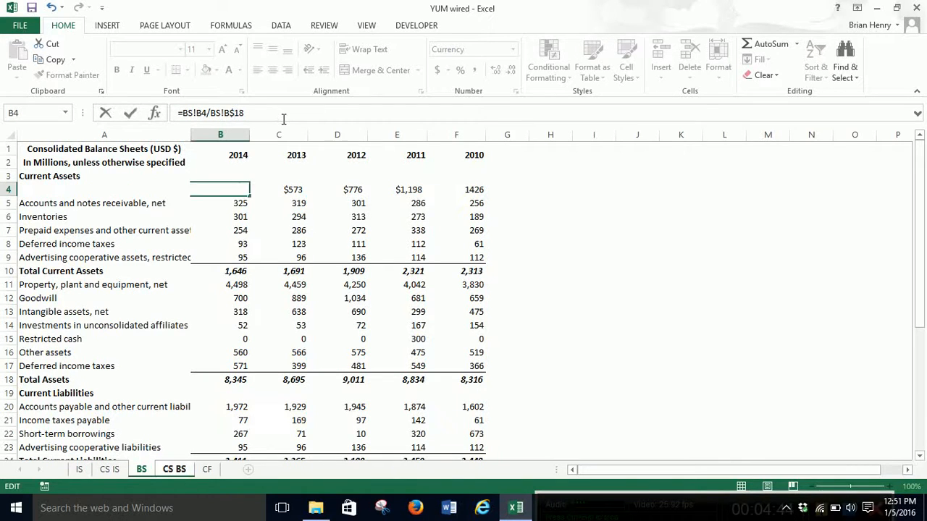
# Format cell B4 as a percentage with two decimal places and fill it through the range B4:F36.
pyautogui.click(242, 189)
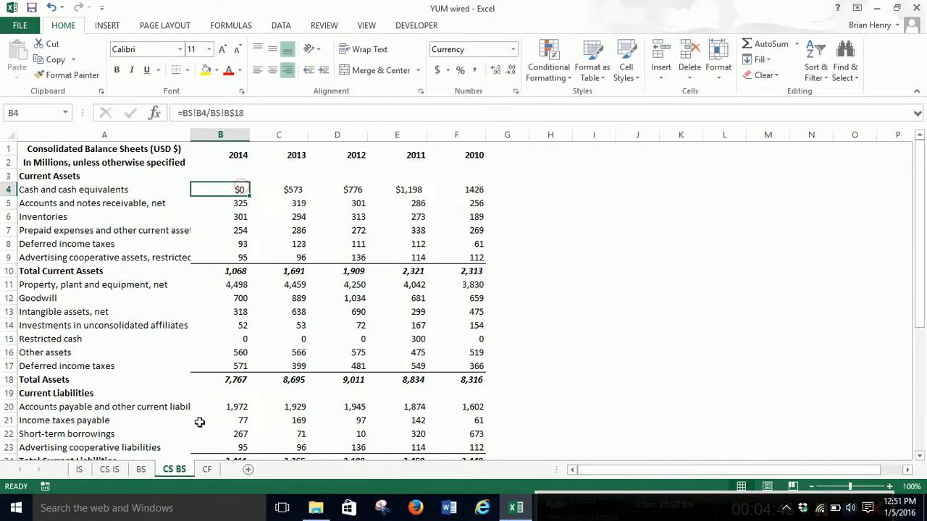
pyautogui.click(460, 70)
pyautogui.click(496, 70)
pyautogui.click(496, 69)
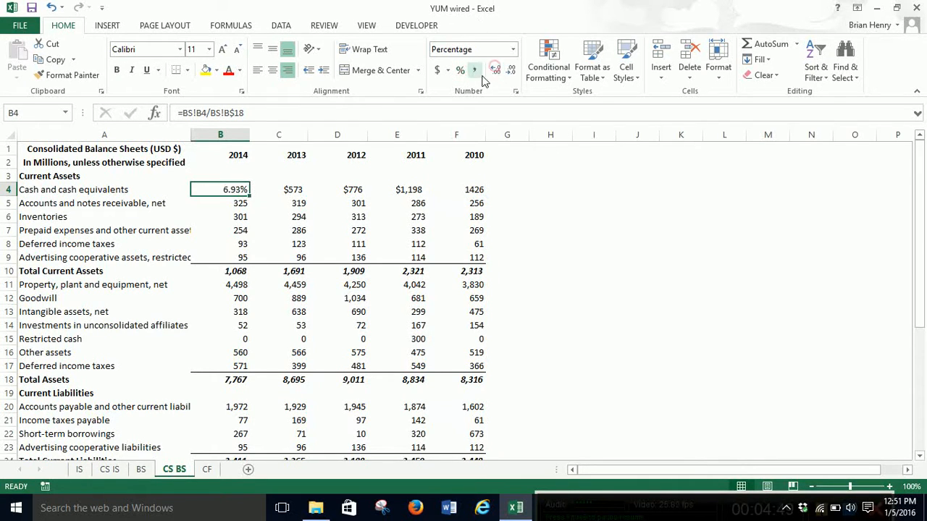
pyautogui.moveTo(250, 196); pyautogui.dragTo(492, 368)
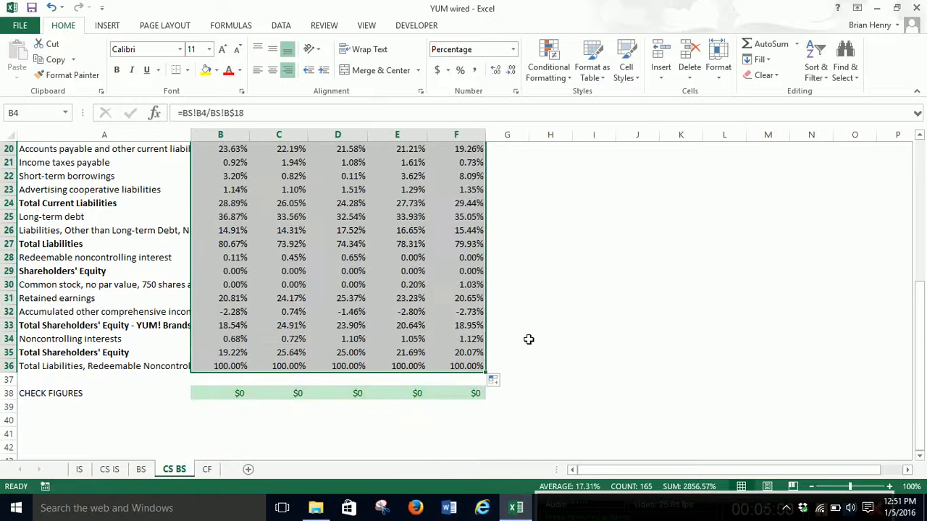
# Examine the common-size percentages for property, plant and equipment and for long-term debt from 2010 to 2014.
pyautogui.scroll(7, 533, 338)
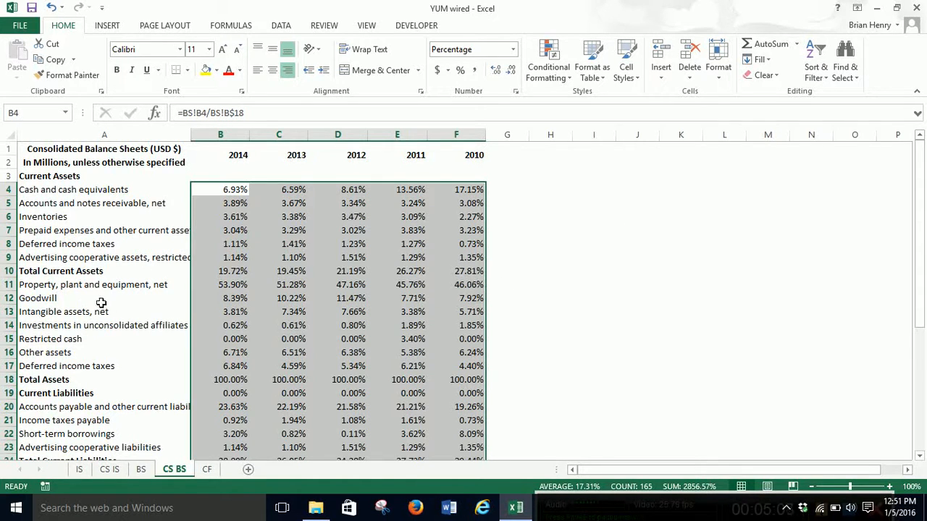
pyautogui.click(477, 285)
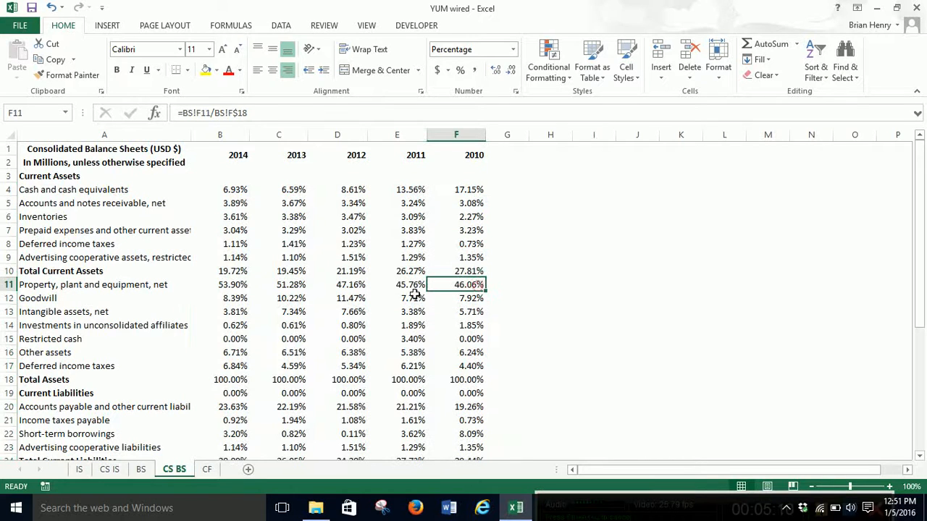
pyautogui.click(230, 286)
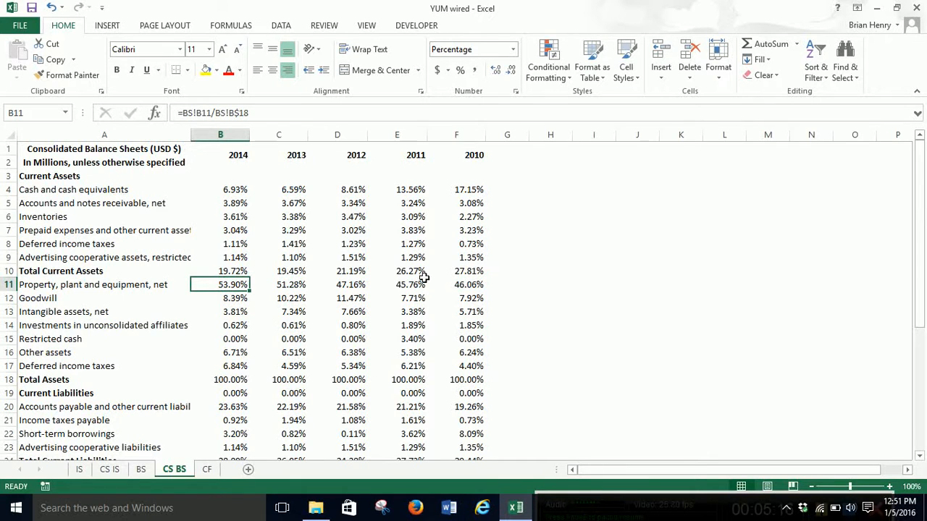
pyautogui.scroll(-1, 586, 298)
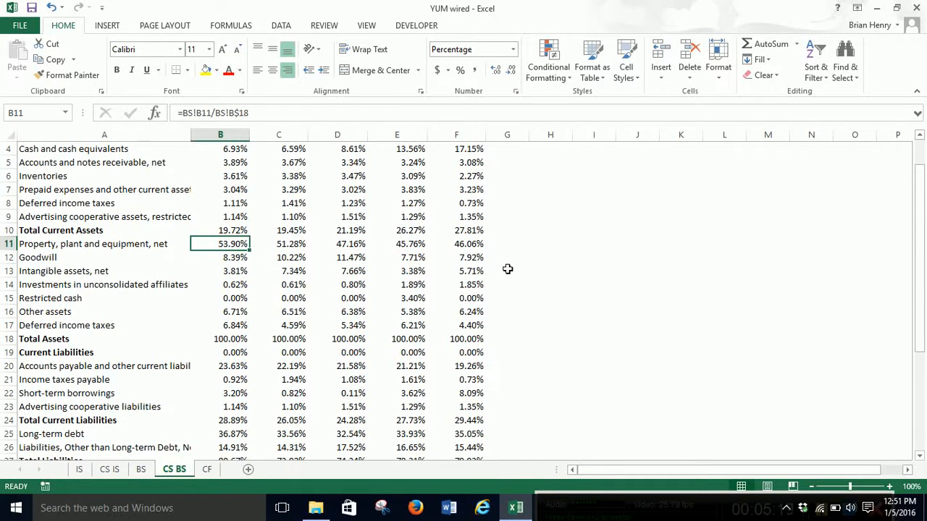
pyautogui.scroll(-1, 547, 279)
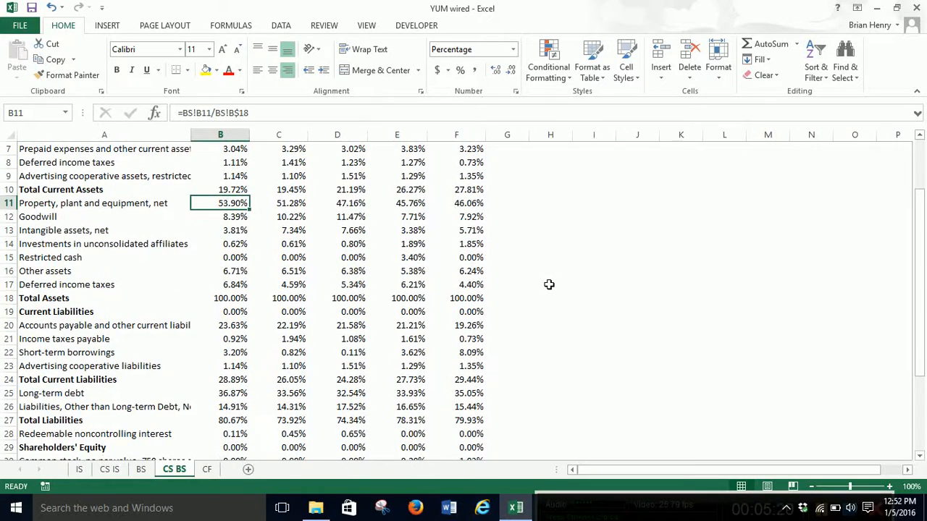
pyautogui.scroll(-2, 549, 285)
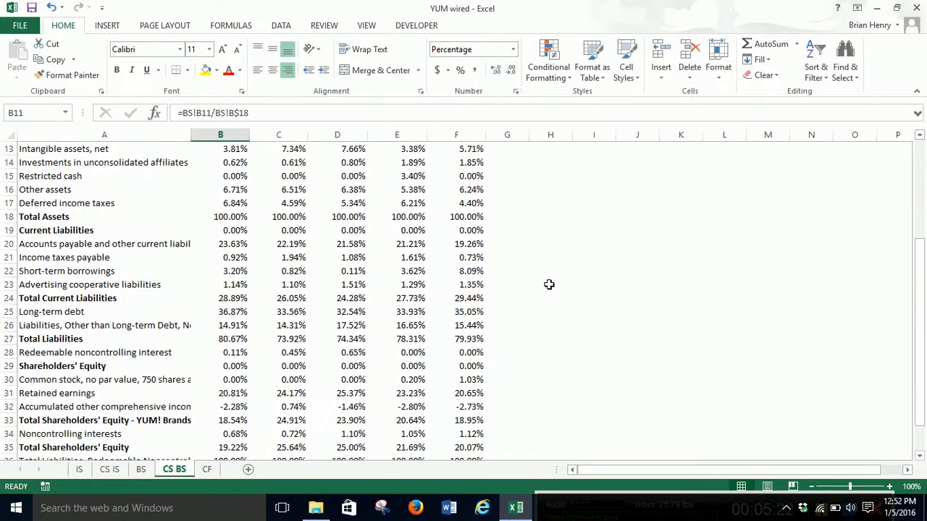
pyautogui.scroll(-1, 549, 285)
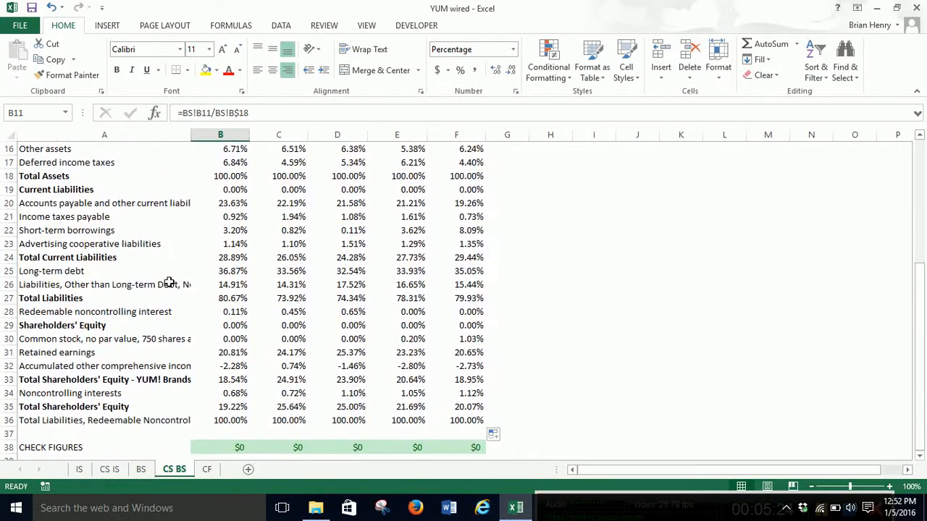
pyautogui.click(477, 271)
pyautogui.click(407, 268)
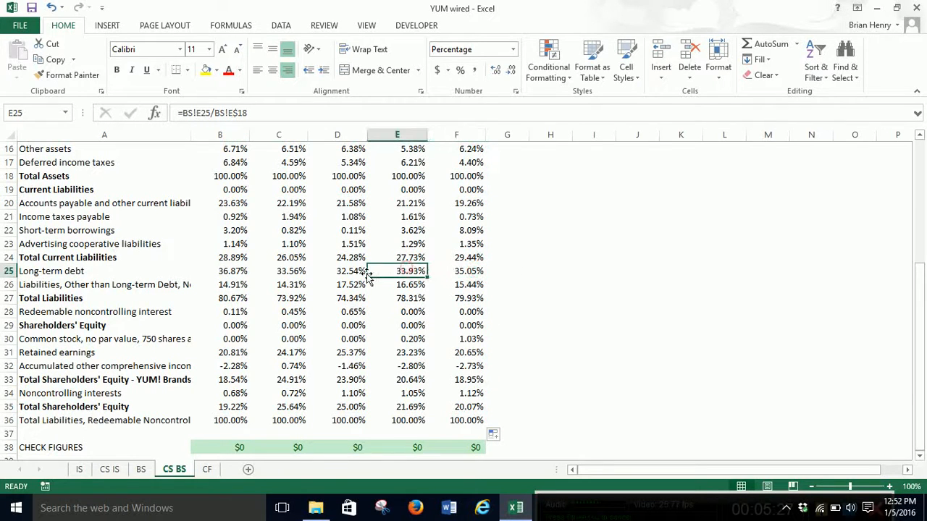
pyautogui.click(359, 273)
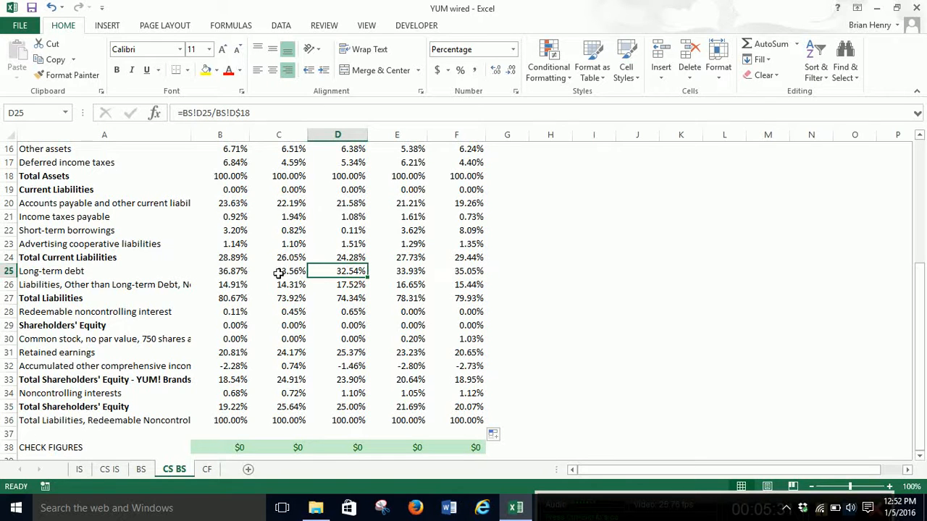
pyautogui.click(235, 273)
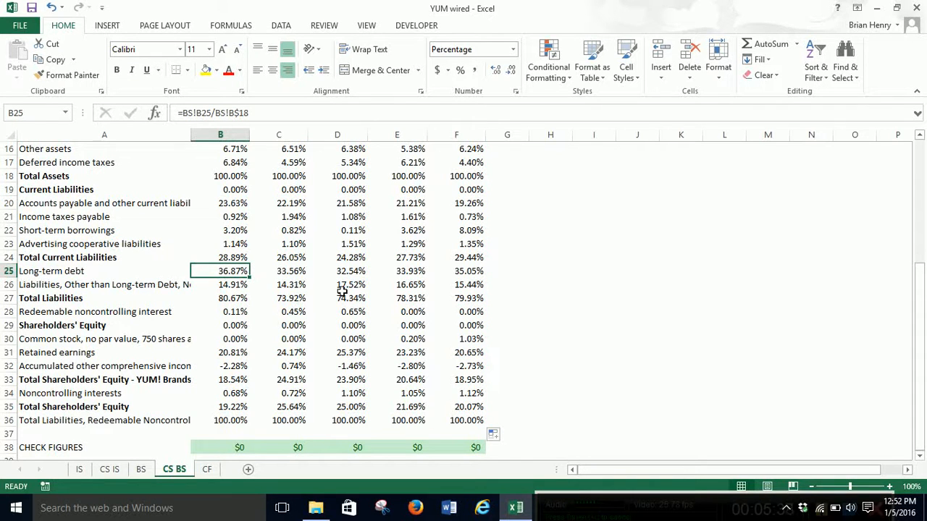
# Review the dollar amounts on the BS sheet against the common-size percentages on the CS BS sheet.
pyautogui.click(141, 470)
pyautogui.scroll(-7, 353, 362)
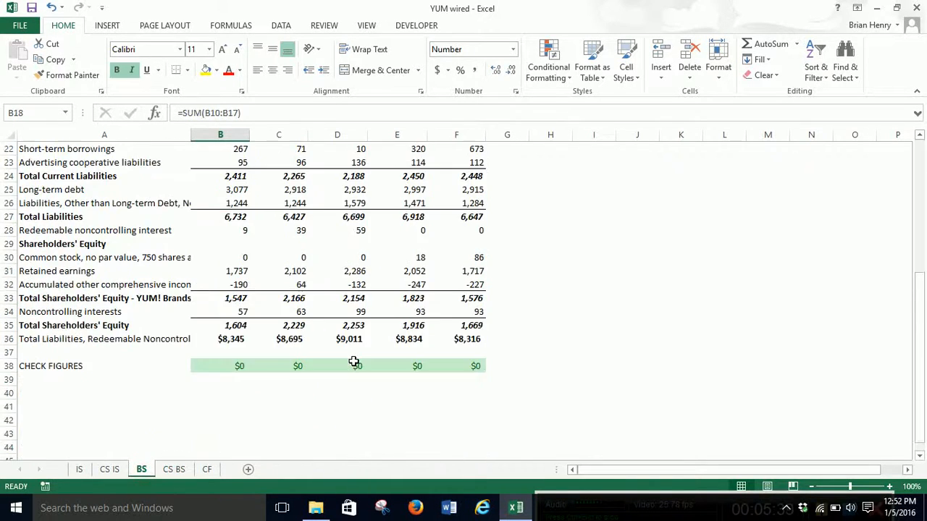
pyautogui.scroll(5, 353, 363)
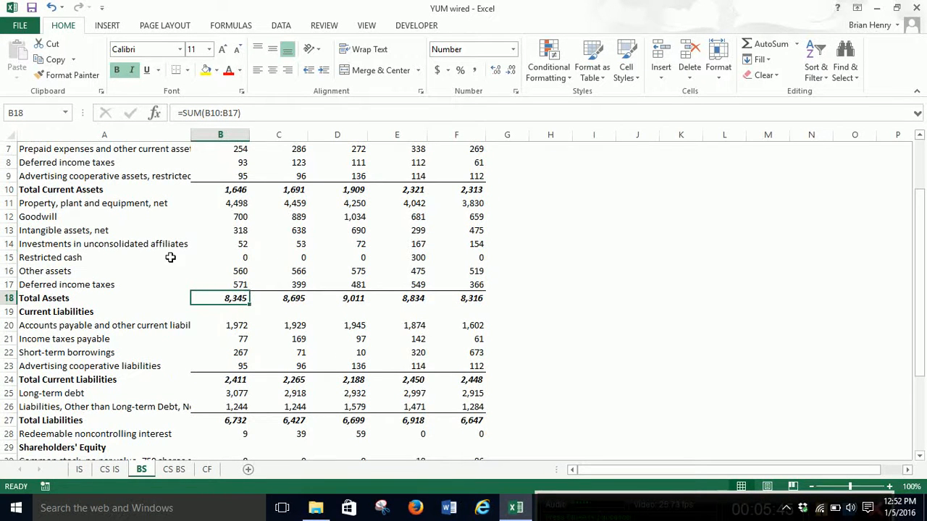
pyautogui.scroll(-2, 242, 322)
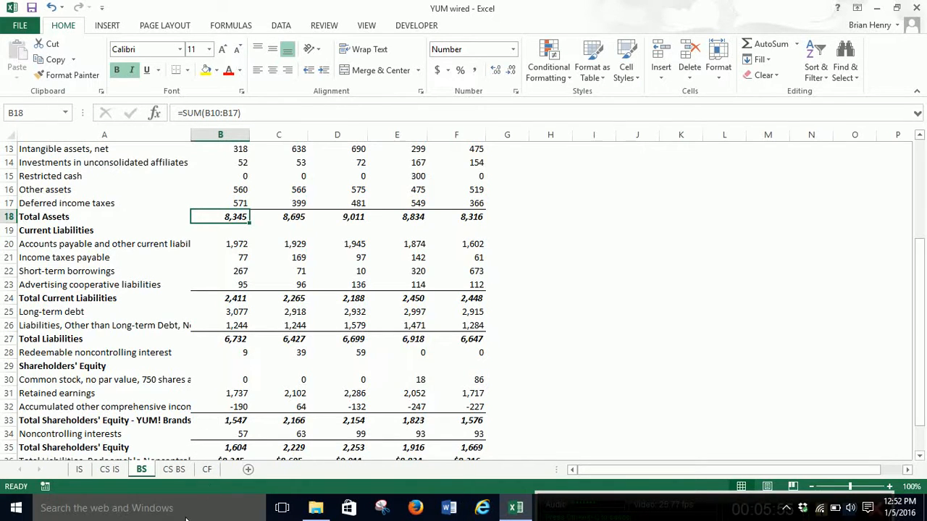
pyautogui.click(174, 469)
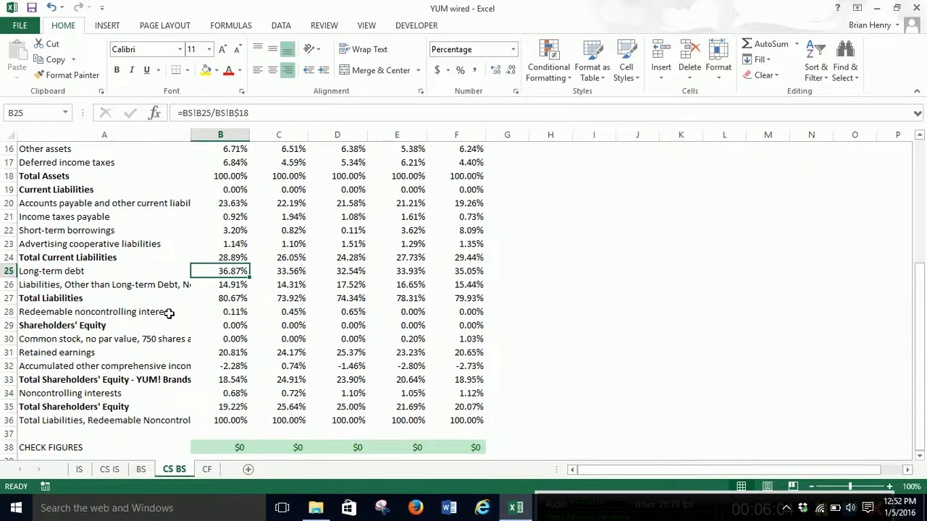
pyautogui.scroll(5, 167, 315)
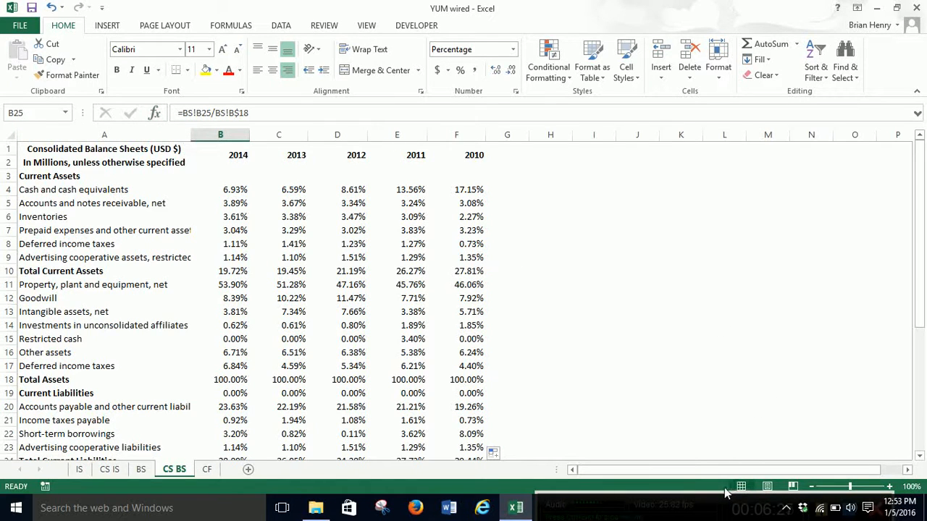
pyautogui.moveTo(724, 496)
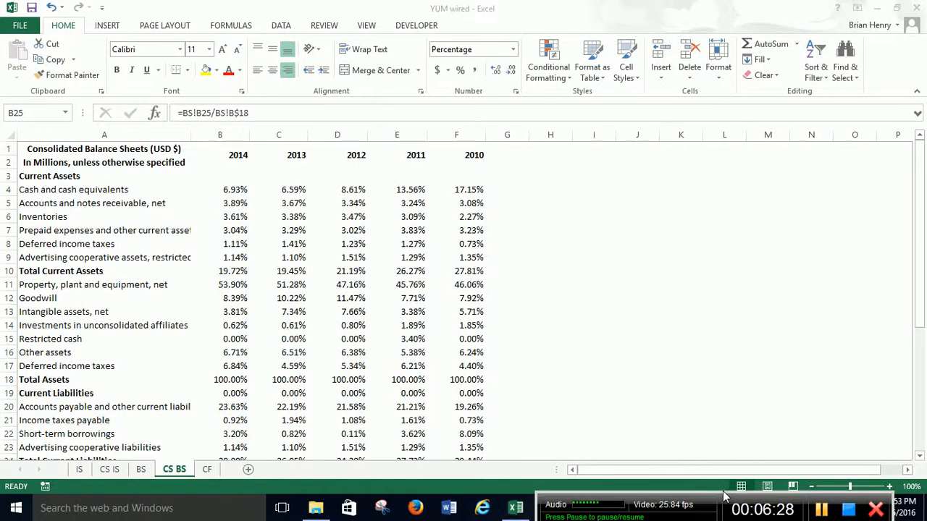